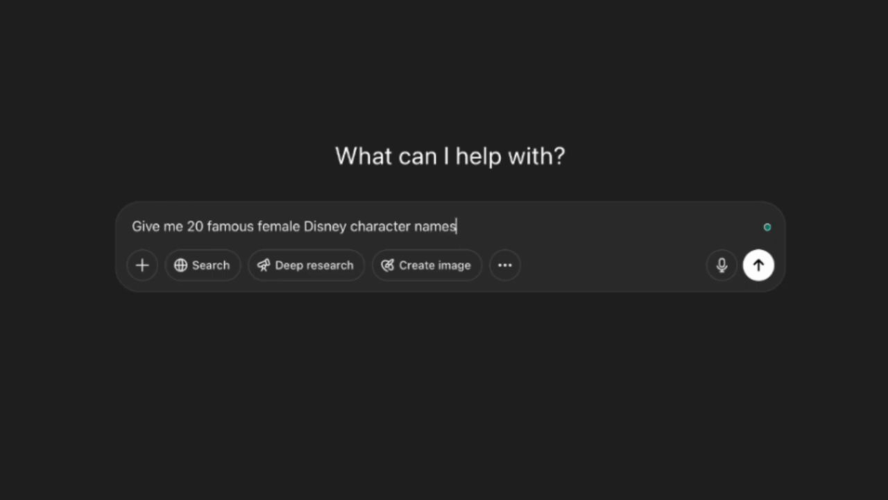
Request 20 famous female Disney character names and read through the resulting list
key(Return)
scroll(392, 205, up, 3)
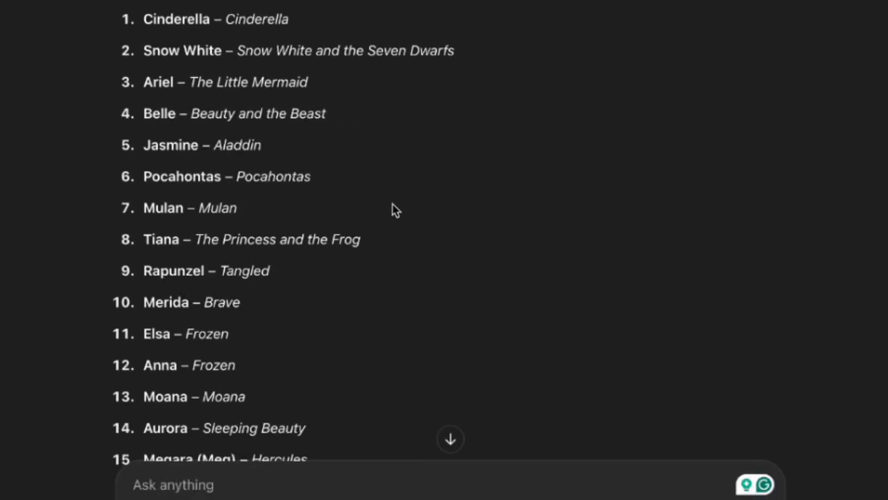
scroll(392, 205, down, 5)
Ask for the names of 20 famous superheroes from DC and read through the list
text(Give me the names of 20 famous superheroes from)
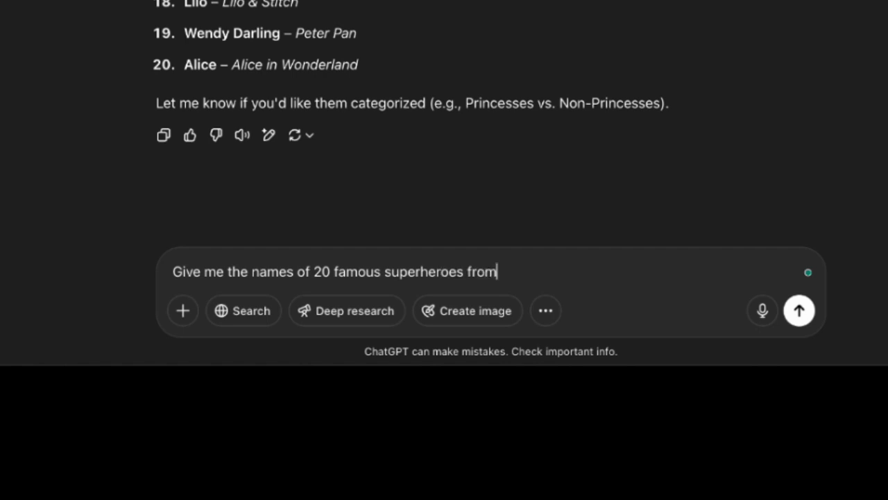
text( DC)
key(Return)
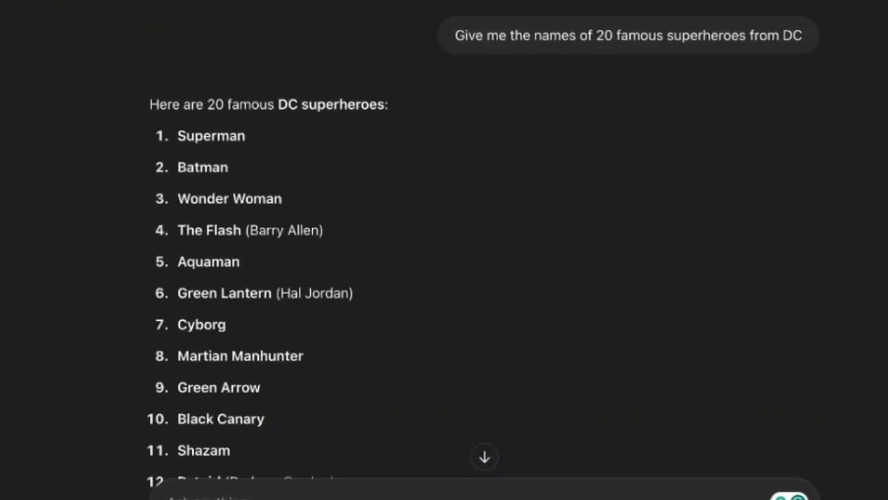
scroll(345, 407, down, 5)
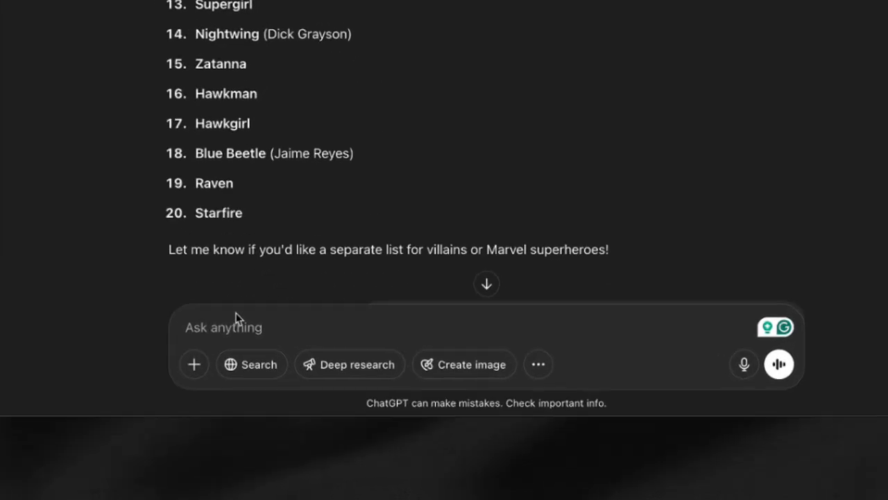
Write a request for detailed AI prompts for two images: Elsa and Batman standing together, and a fusion of Elsa with bat wings in Batman's suit
text(I want to create two AI )
text(images. First, Elsa and Batman )
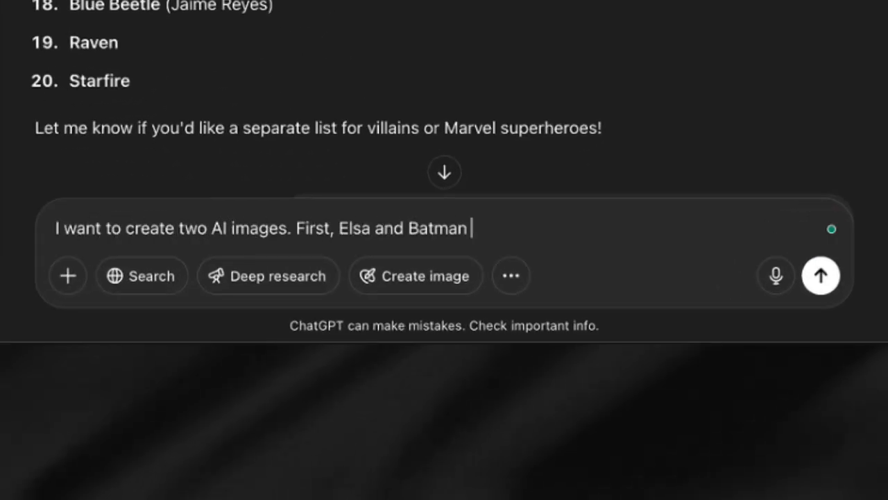
text(are standing together. Second,)
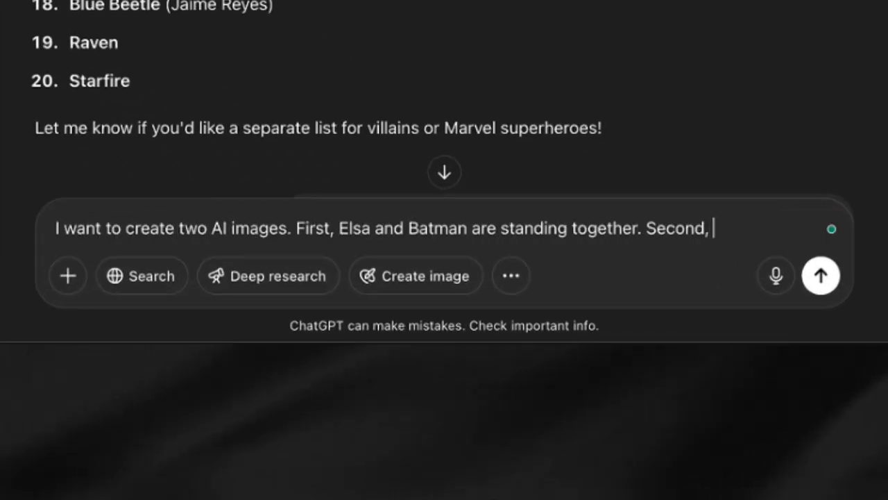
text( an Elsa and Batman fusion - for example, Elsa with bat wings wearing Batman's suit.)
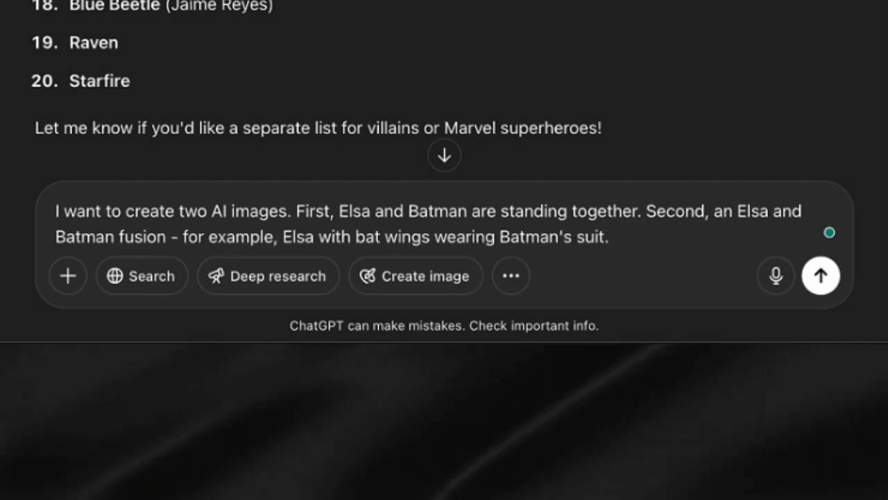
text( Give me detaile)
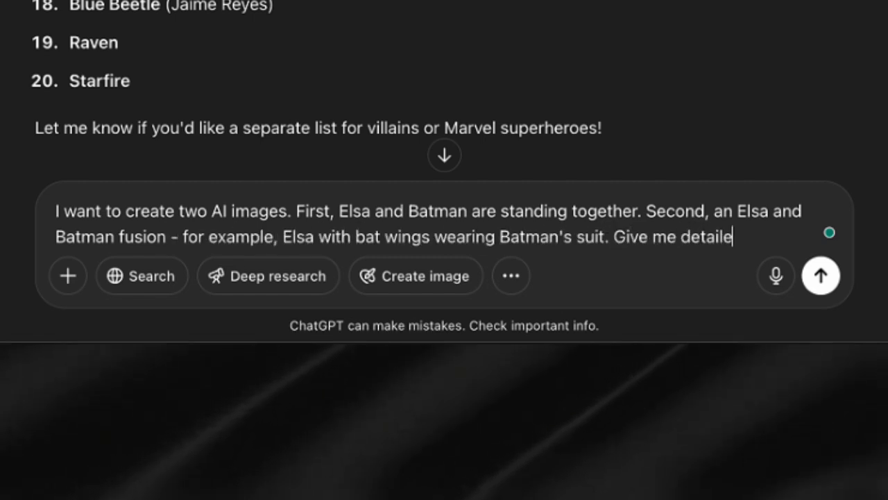
text(d AI prompts for these images. I want consistency, same background in both. Eac)
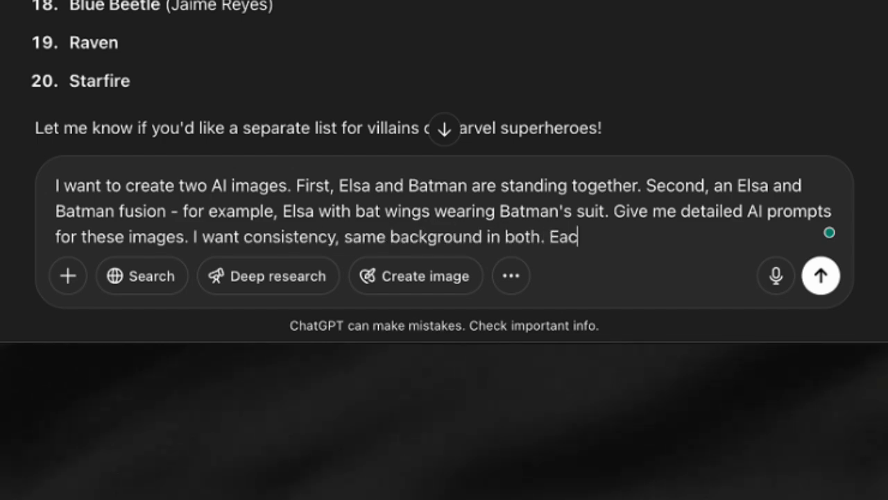
text(h prompt should be 4-5 detailed sentenc)
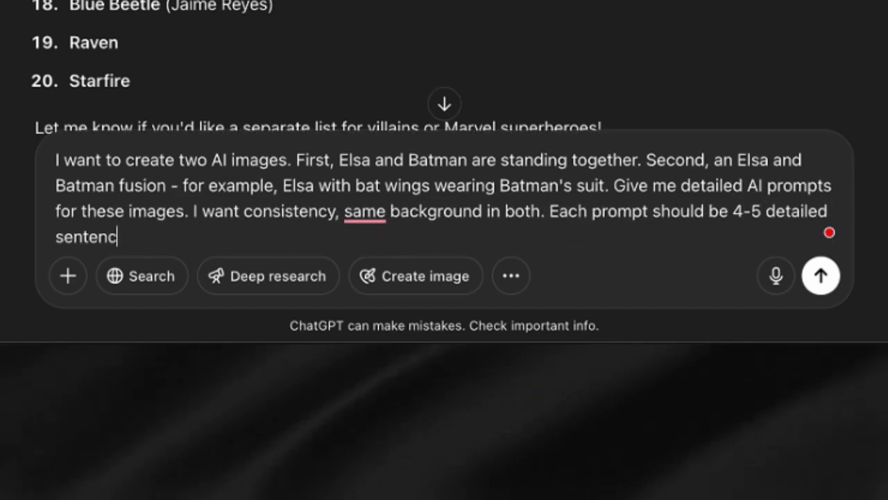
text(es. Make them photorealistic.)
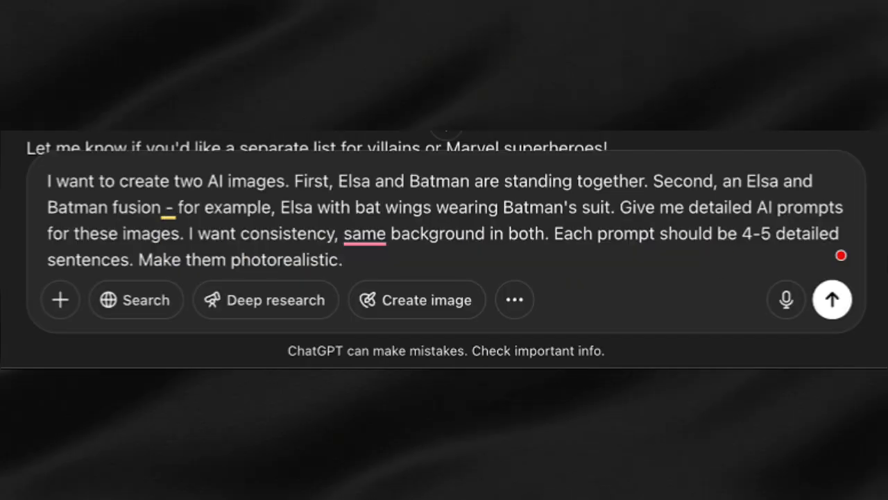
Finish the request by asking for no direct image creation, only text prompts to use in Midjourney, and submit it
text(Don't create image dir)
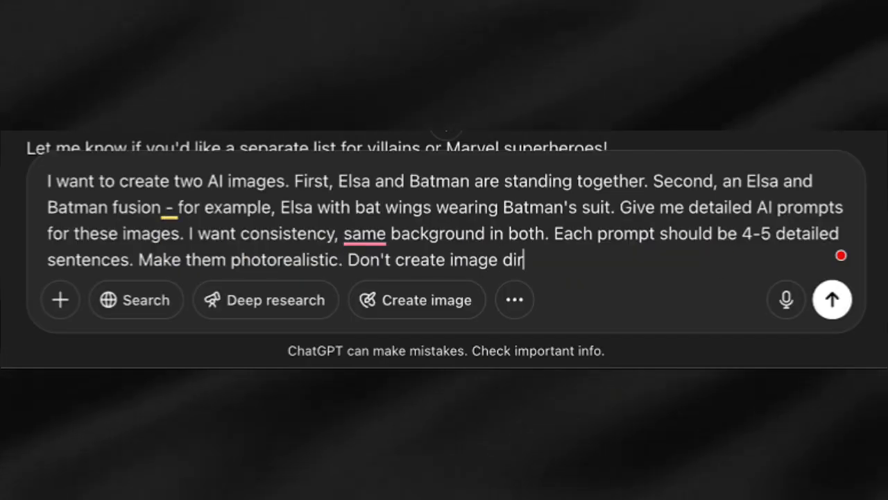
text(ectly, I)
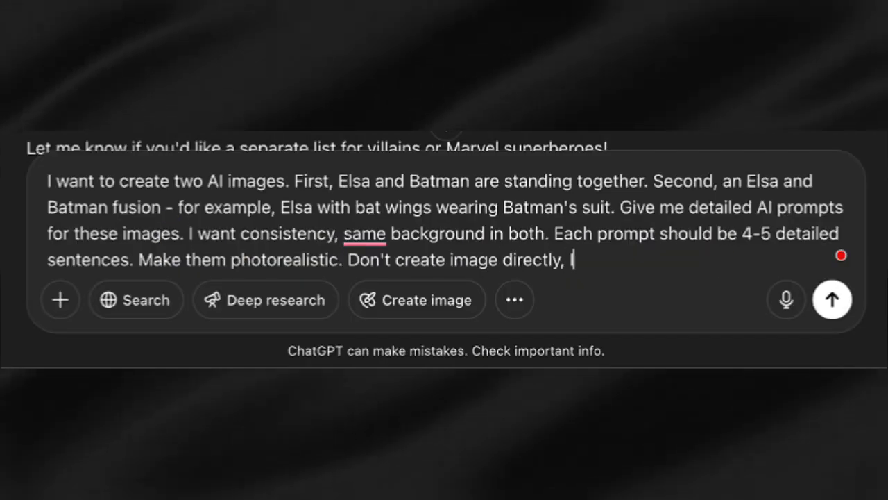
text( only need the text prompts to use)
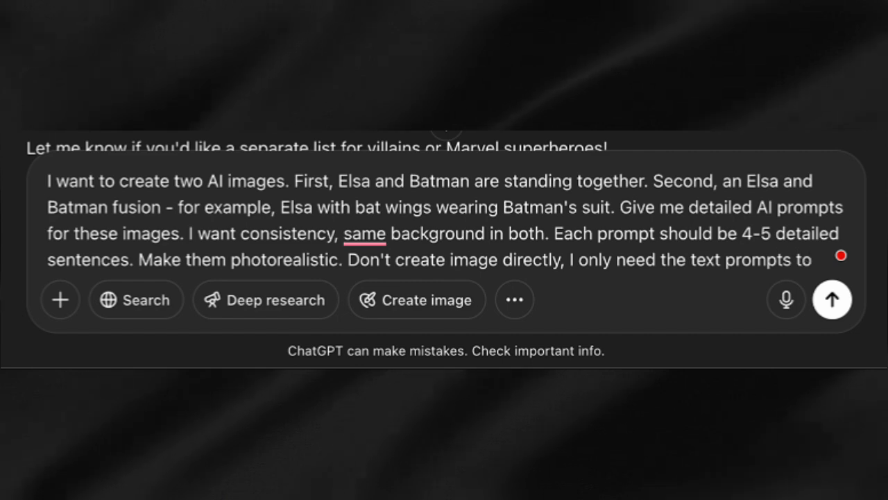
text( in Midjourney.)
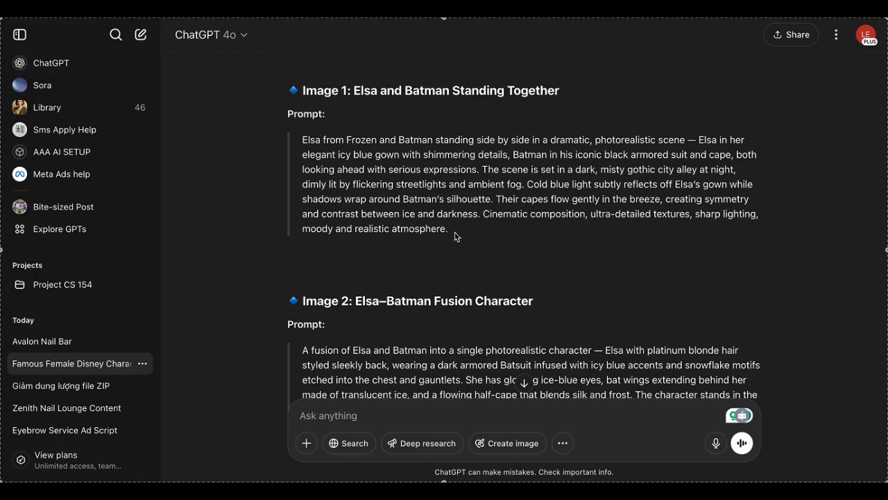
Copy the full Image 1 prompt from the ChatGPT answer and paste it into Midjourney's prompt
drag(456, 236, 302, 139)
right_click(374, 167)
click(401, 201)
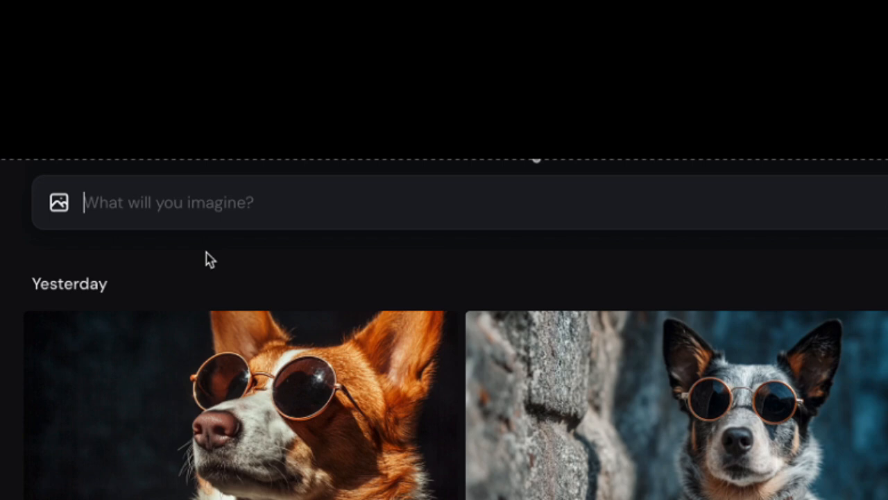
key(ctrl+v)
Reword the prompt's opening sentence to "Elsa from Frozen and Batman standing side by side facing the camera in a dramatic scene."
click(410, 201)
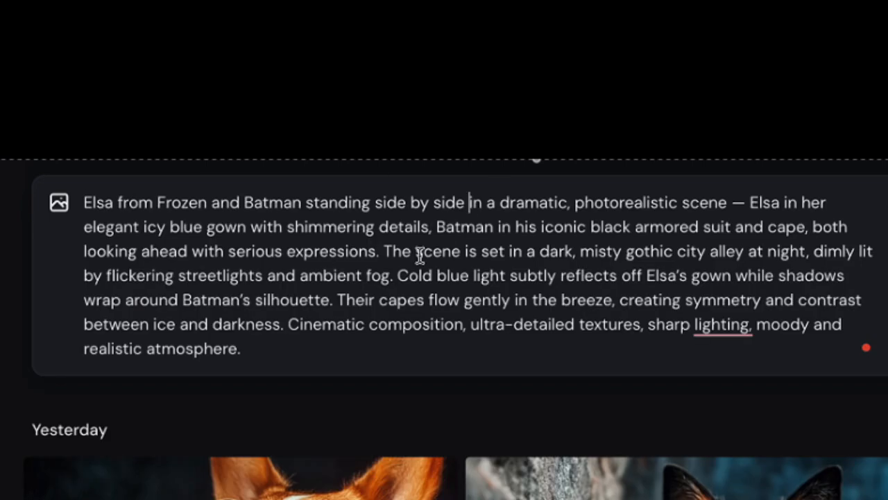
text(facing the camera)
drag(817, 203, 707, 203)
key(BackSpace)
click(775, 204)
key(BackSpace)
key(BackSpace)
text(.)
Shorten the prompt's last sentence by removing "Cinematic composition" and "moody and", starting it with "Ultra-detailed textures"
drag(480, 324, 289, 324)
text(U)
drag(665, 324, 574, 325)
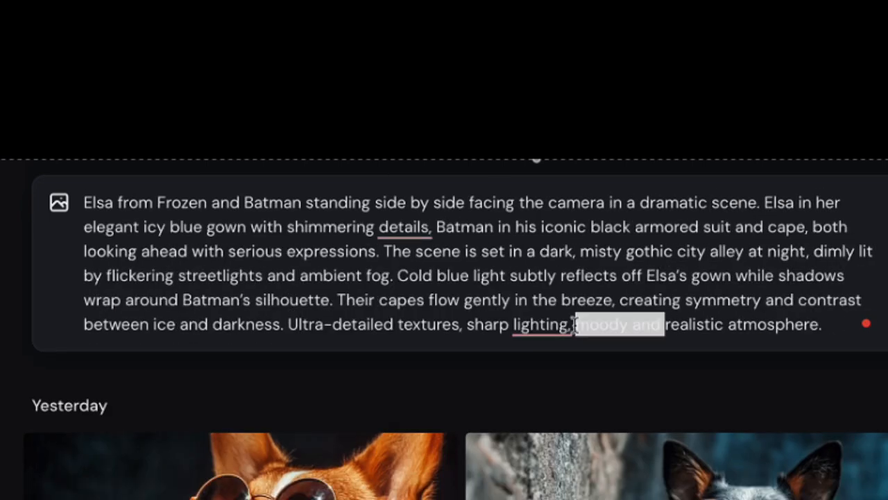
Append --seed 291711172 to the prompt and generate the Elsa and Batman images in 9:16 format
click(887, 202)
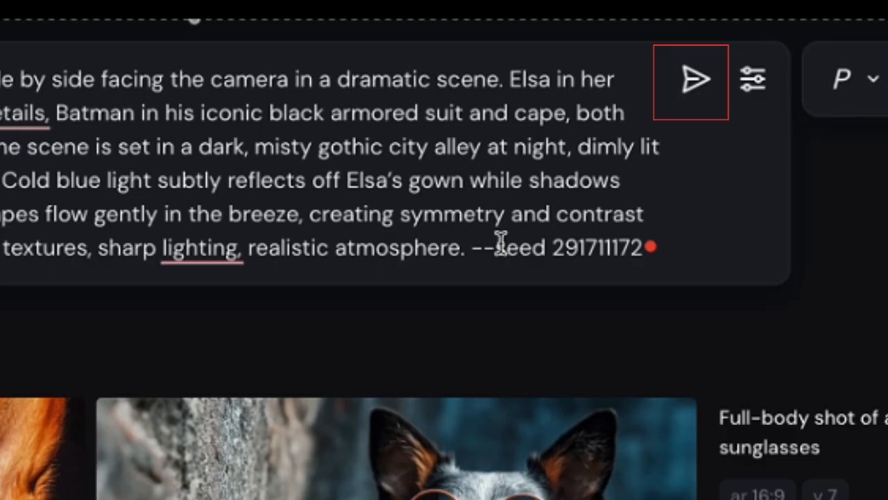
key(Return)
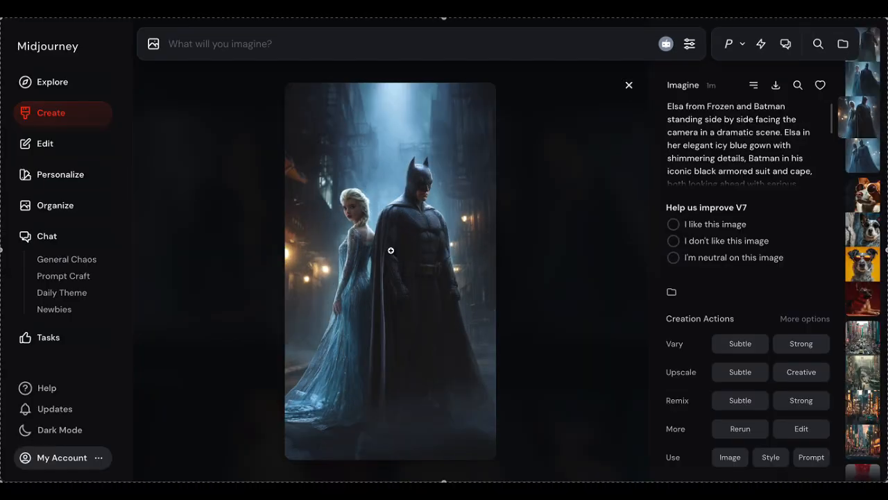
Examine the generated Elsa and Batman images enlarged to compare the results
click(392, 250)
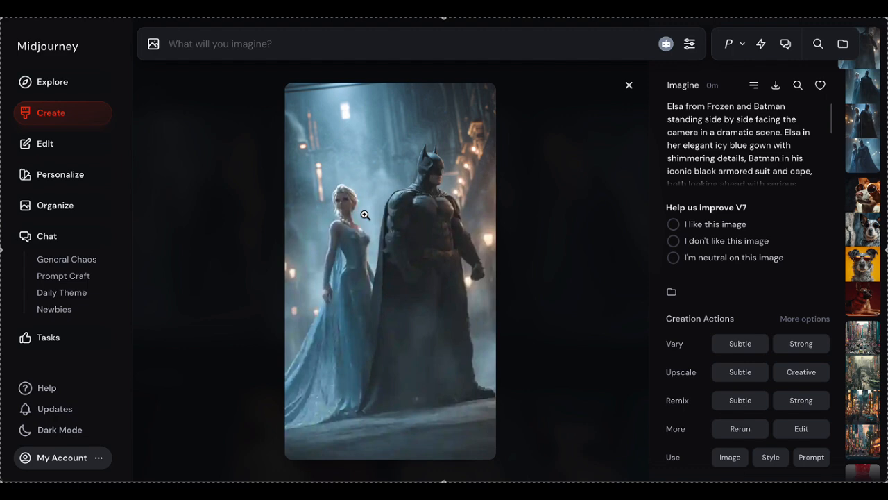
click(365, 215)
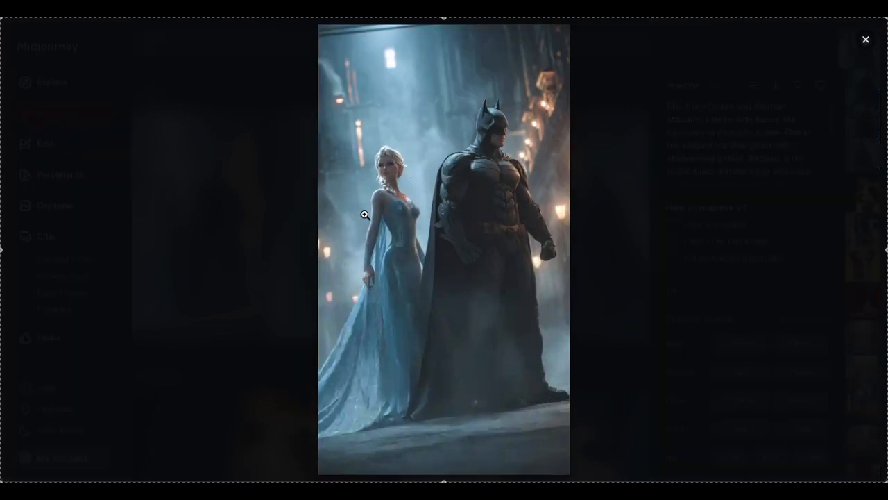
click(869, 44)
key(Right)
click(427, 264)
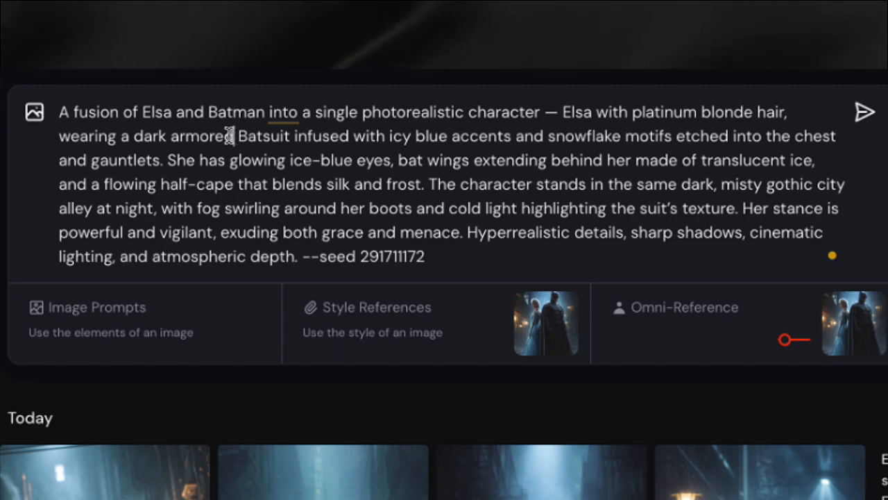
Revise the fusion prompt to a single character wearing a feminine version of the Batsuit with giant bat wings, and generate its images
key(BackSpace)
text(feminine version of the)
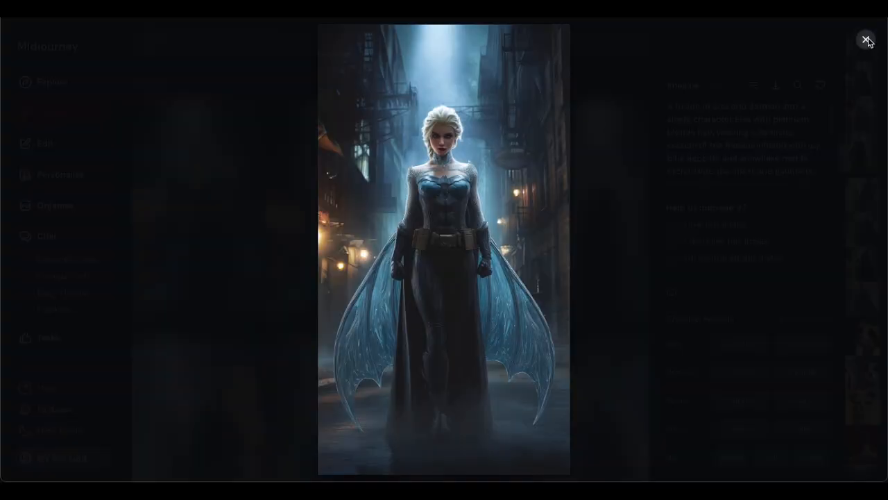
click(866, 39)
click(635, 79)
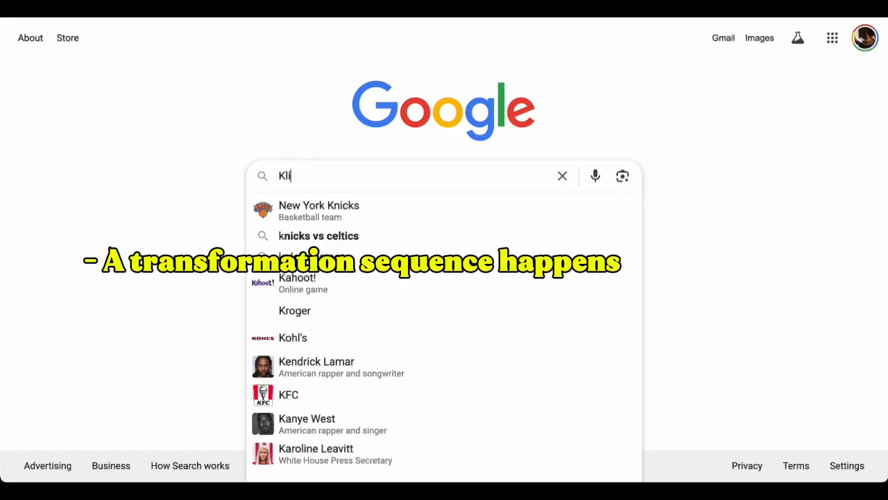
Find Kling AI through a Google search and open its video generation page
text(ng AI)
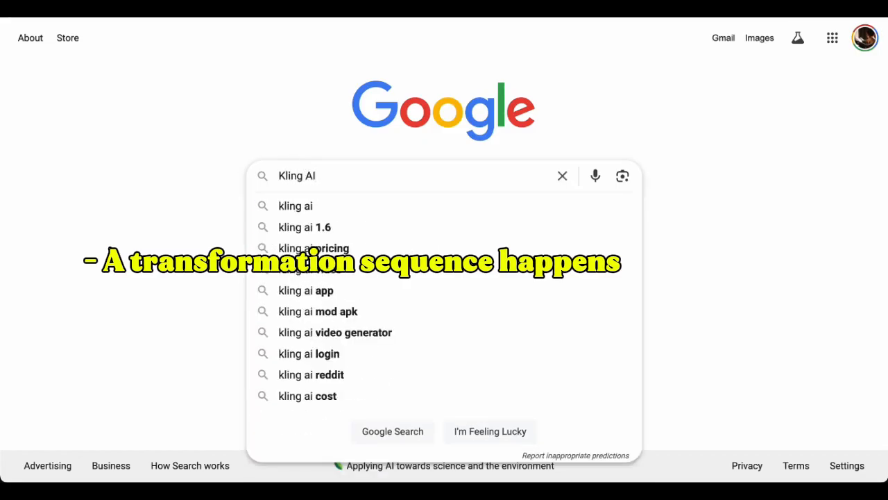
key(Return)
click(150, 187)
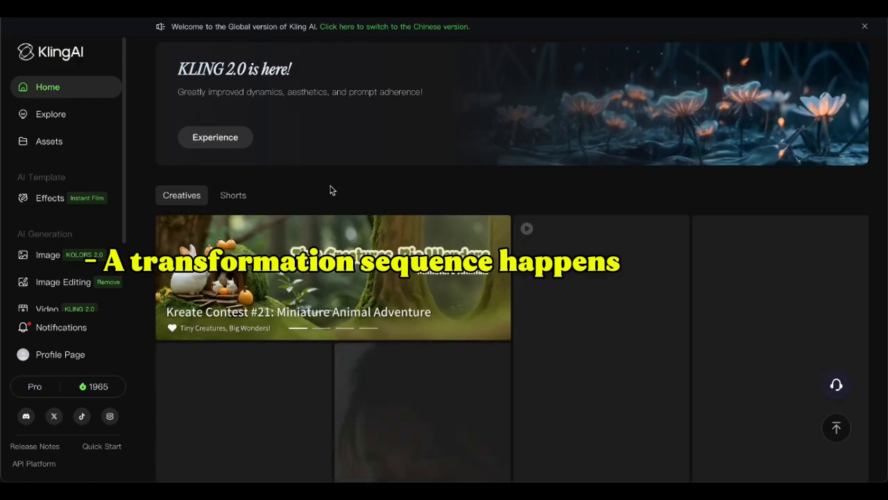
scroll(56, 249, down, 2)
click(49, 220)
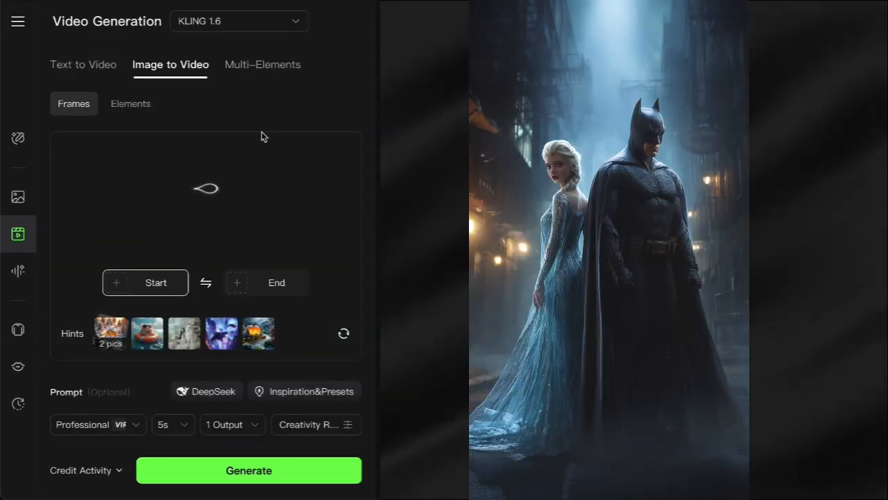
Generate a 10s Standard video from the Elsa and Batman start image, prompted "The woman and the man turn to look directly at each other"
scroll(264, 137, down, 1)
scroll(144, 268, down, 2)
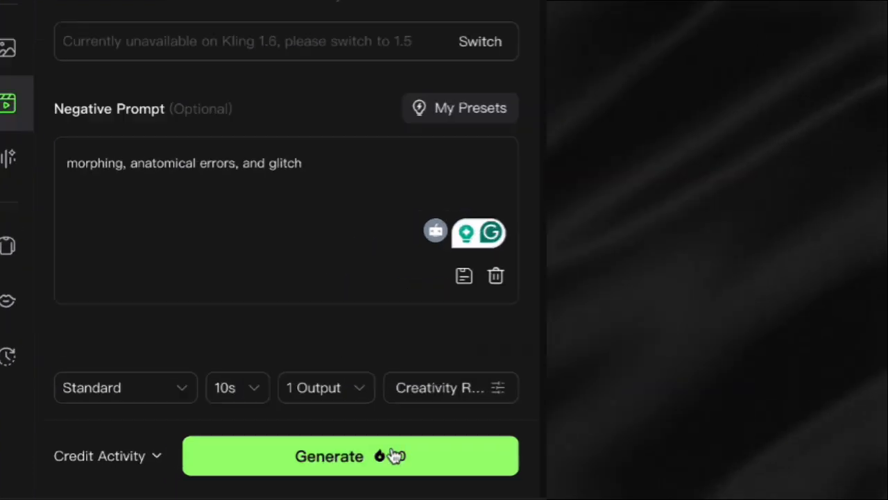
click(393, 452)
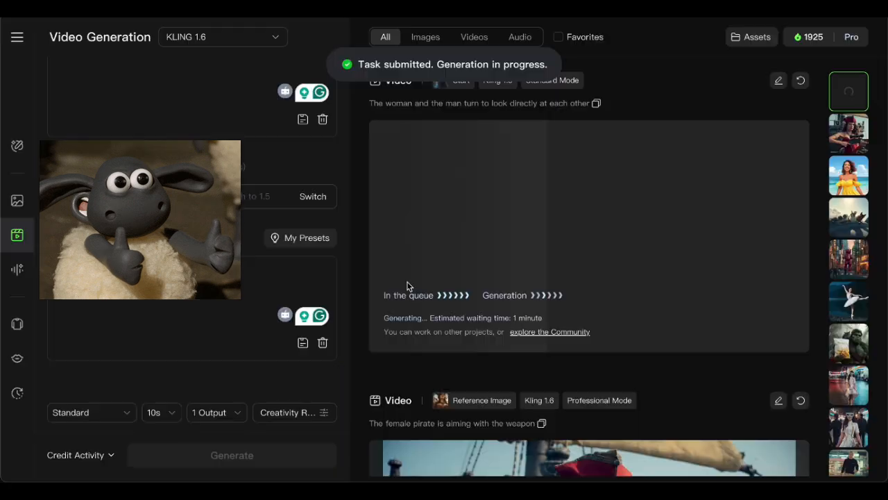
Upload the desktop screenshot ending in 22.51.57 as the start frame for another video
scroll(270, 209, up, 5)
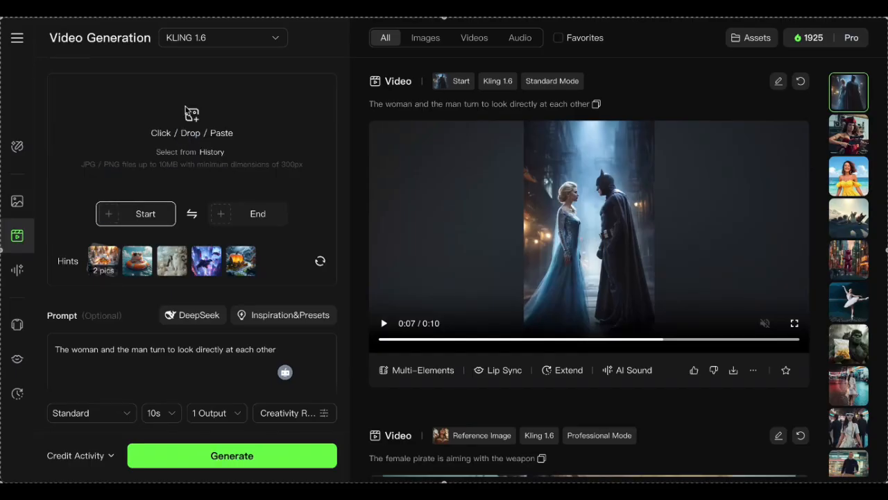
click(180, 124)
scroll(250, 222, down, 3)
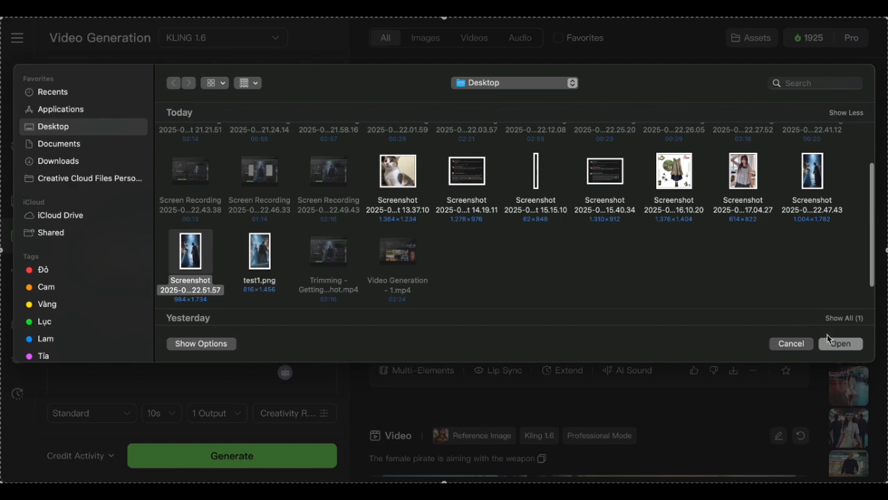
click(830, 342)
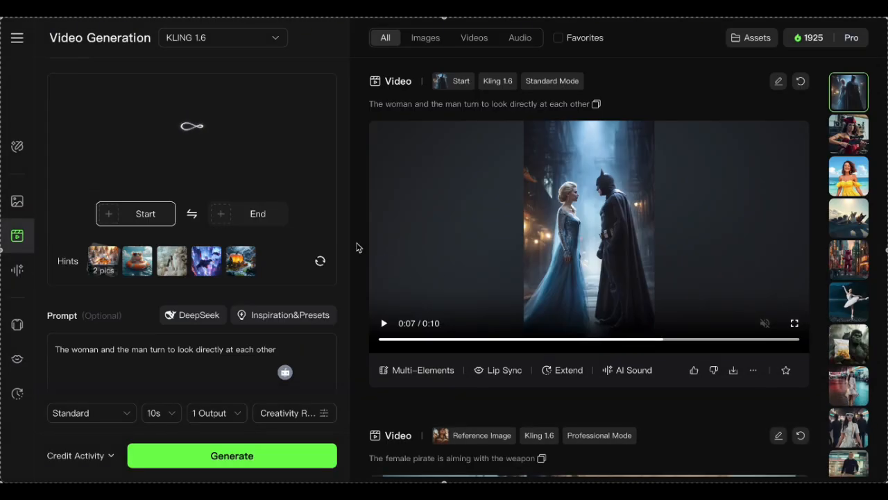
scroll(328, 281, down, 1)
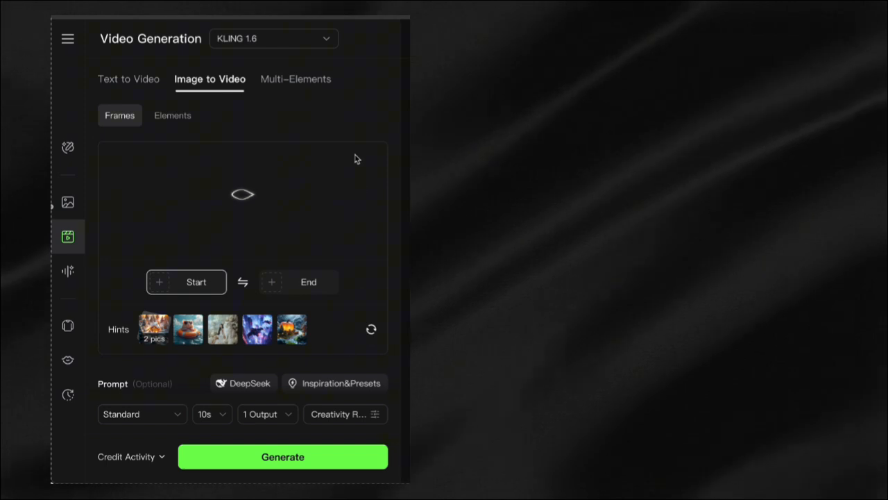
Set the winged Elsa fusion image as the end frame and enter the prompt "Elsa and Batman become one fusion"
click(306, 283)
click(292, 317)
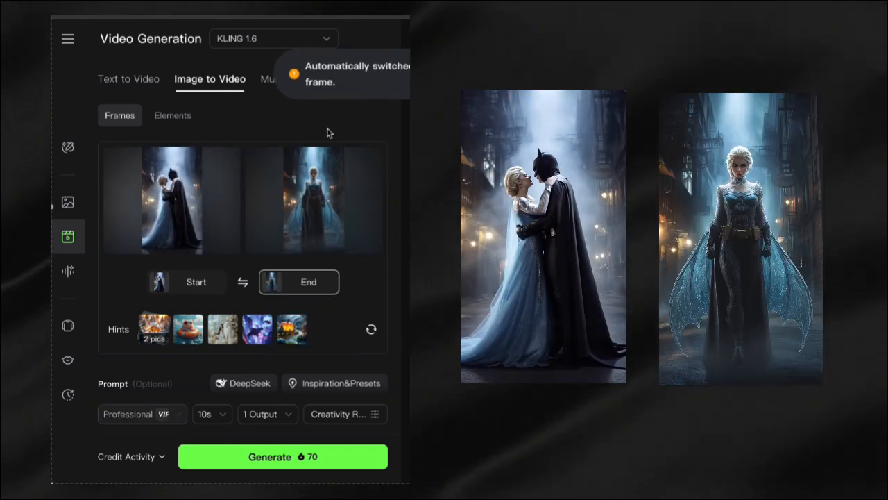
scroll(146, 266, down, 3)
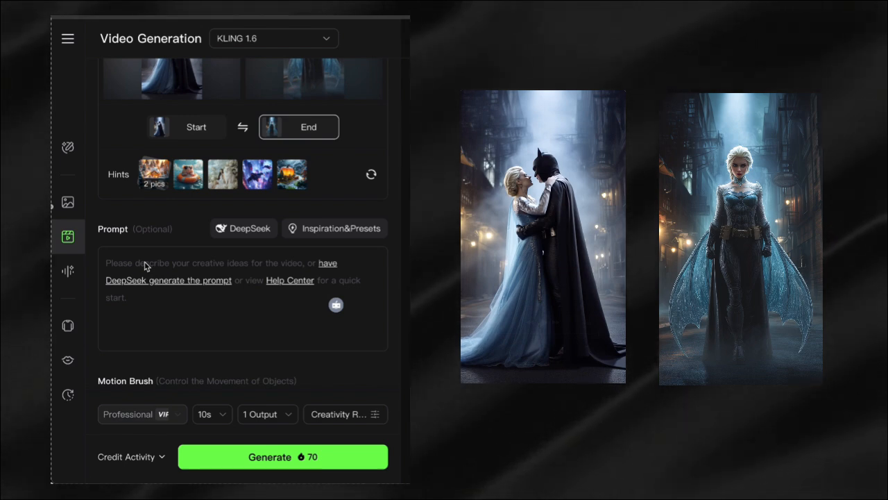
click(146, 266)
text(Elsa and Batman become one fusion)
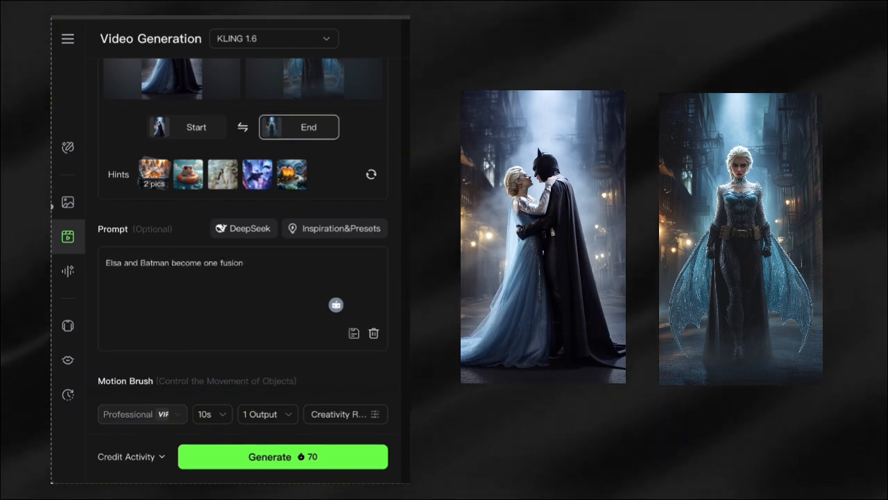